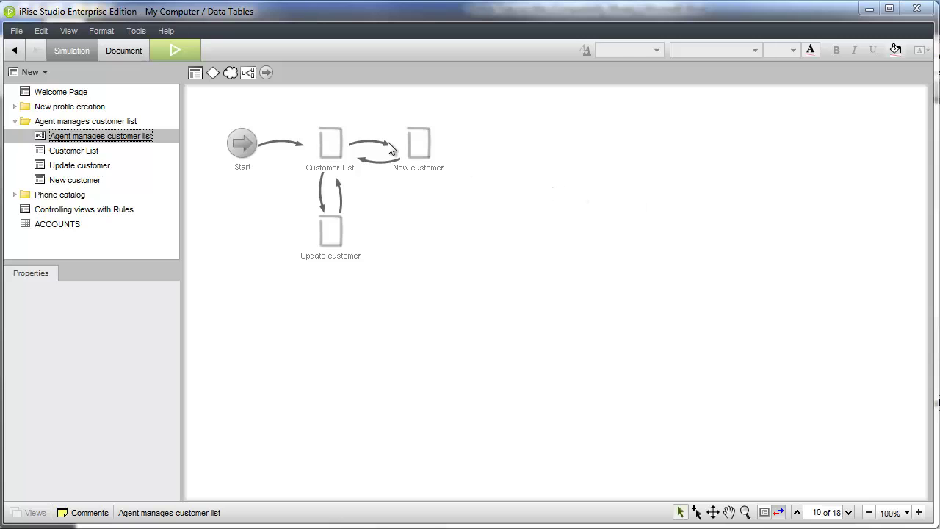
Step: Create a new datasheet named CUSTOMERS in the customer list folder
double_click(328, 149)
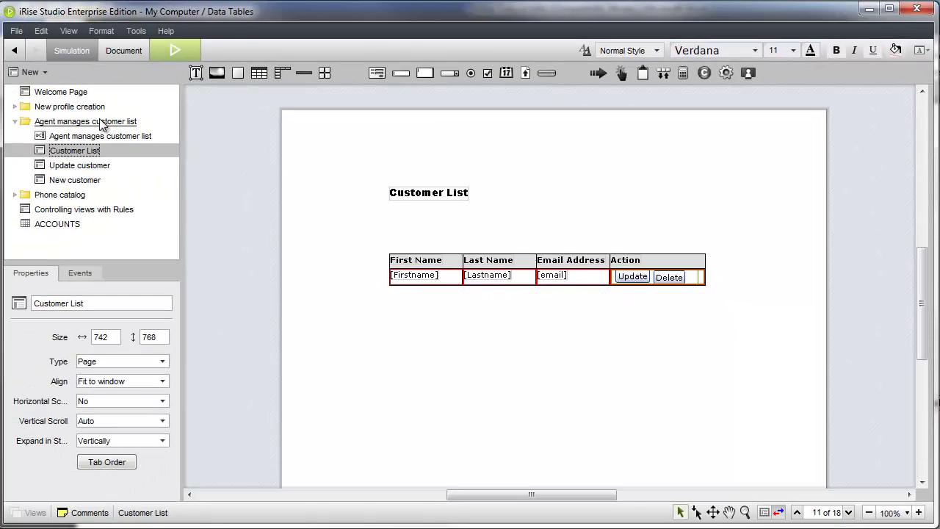
right_click(101, 122)
mouse_move(169, 152)
left_click(237, 249)
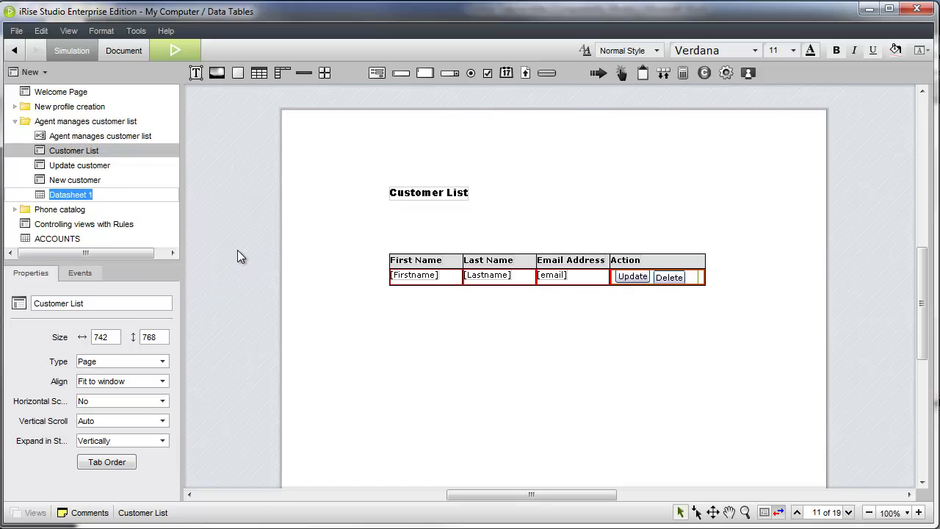
type("CUSTOMERS")
key("Return")
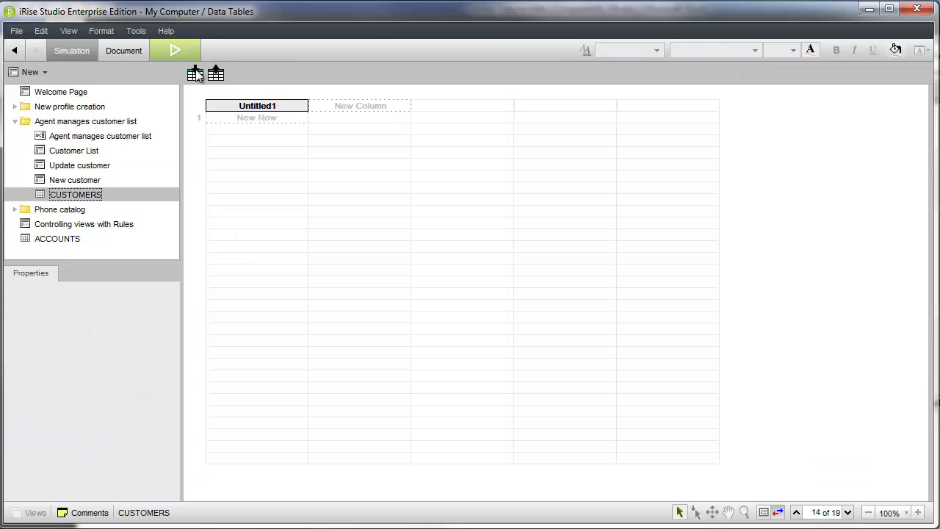
Step: Import the Person.csv records into the CUSTOMERS datasheet
left_click(196, 74)
left_click(357, 175)
left_click(647, 383)
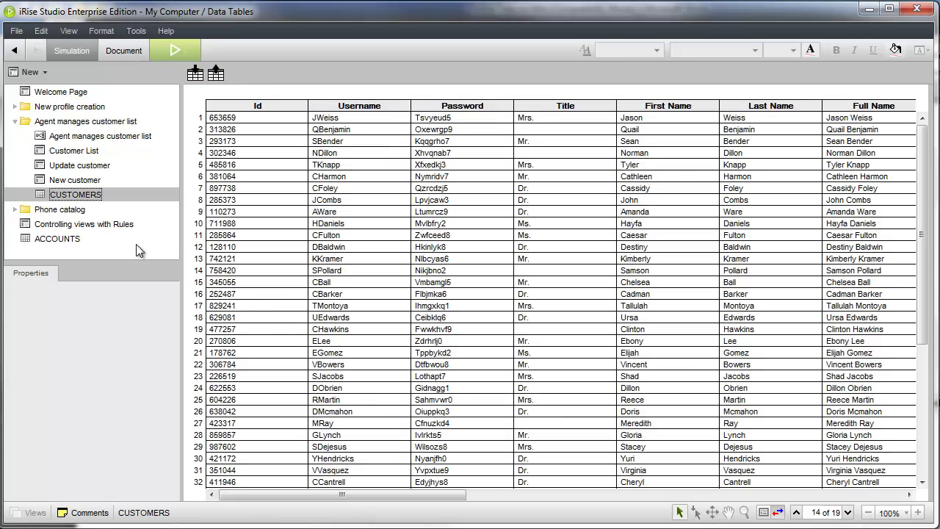
Step: Add a Get Record action for CUSTOMERS to the Customer List page
double_click(74, 151)
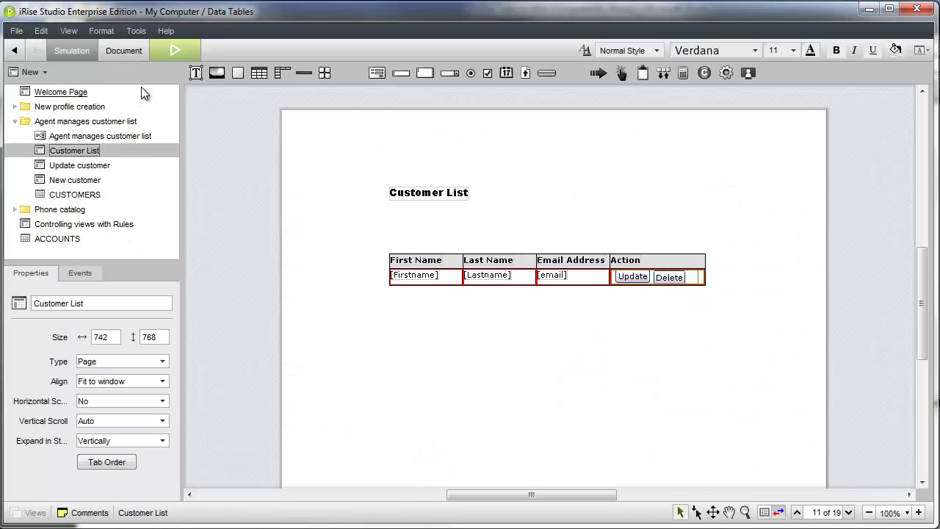
left_click_drag(75, 192, 416, 285)
left_click(259, 364)
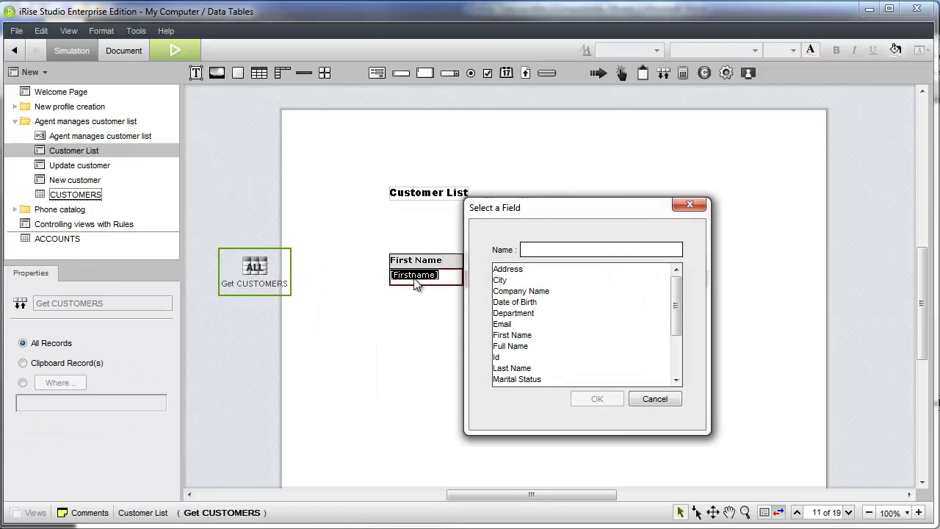
Step: Bind the table's [Firstname], [Lastname] and [email] cells to First Name, Last Name and Email
left_click(511, 335)
left_click(596, 398)
left_click_drag(255, 269, 477, 276)
left_click(514, 365)
left_click(596, 399)
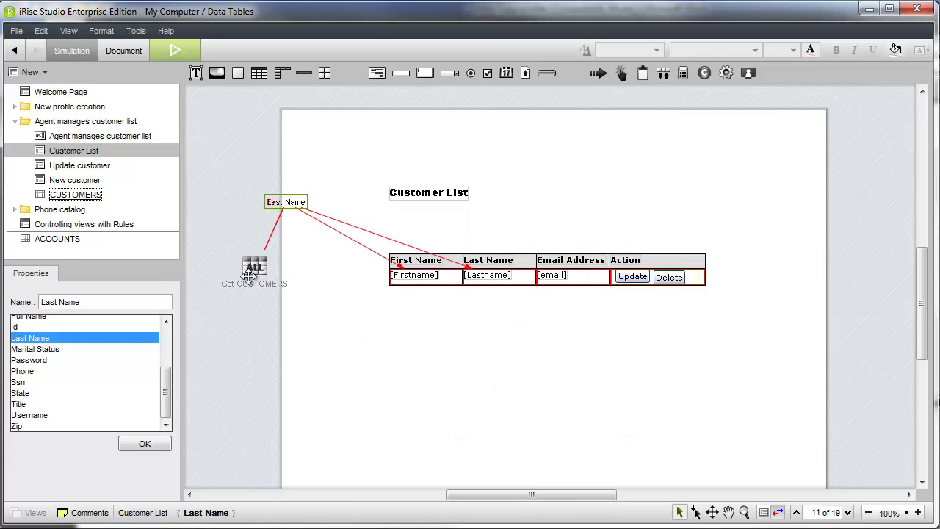
left_click_drag(247, 273, 551, 276)
left_click(514, 323)
left_click(597, 399)
left_click_drag(286, 202, 311, 260)
Step: Add a button labelled Quick Add just above the customer table
left_click_drag(547, 73, 442, 157)
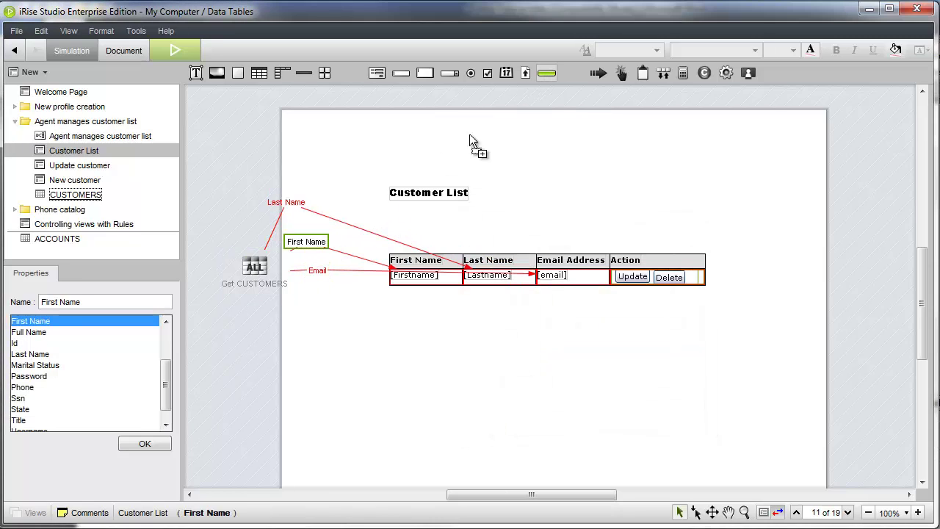
left_click_drag(396, 224, 398, 225)
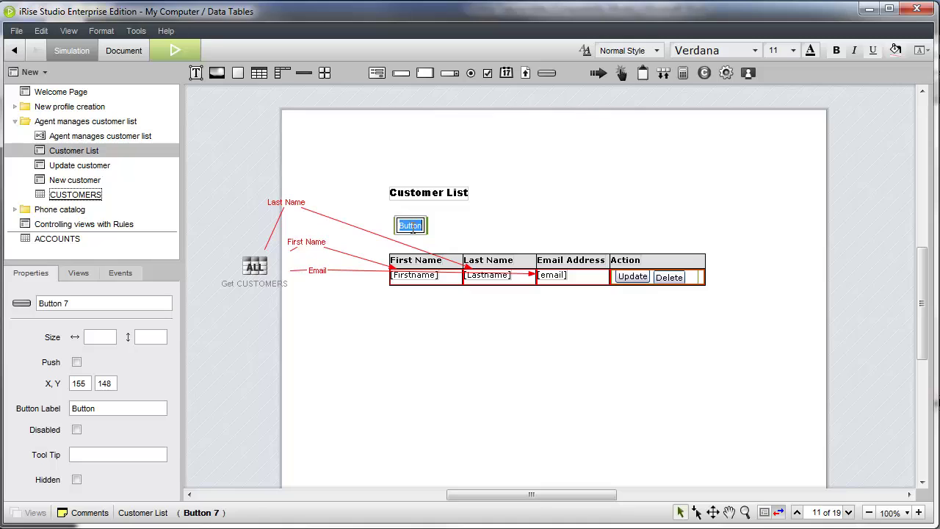
type("Quick Add")
key("Return")
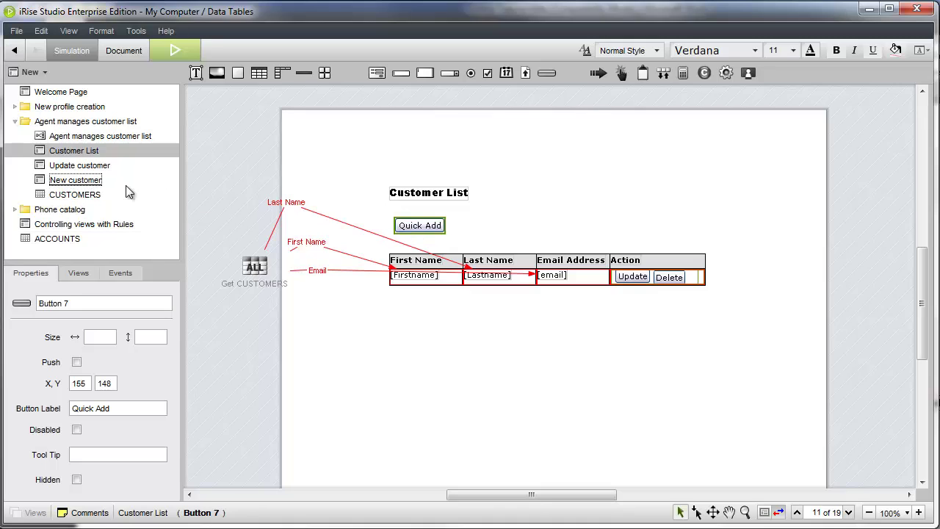
Step: Link Quick Add to the New customer page as a pop-up window, then open that page
left_click_drag(177, 187, 858, 220)
right_click(881, 219)
left_click(920, 225)
left_click(564, 331)
left_click(585, 397)
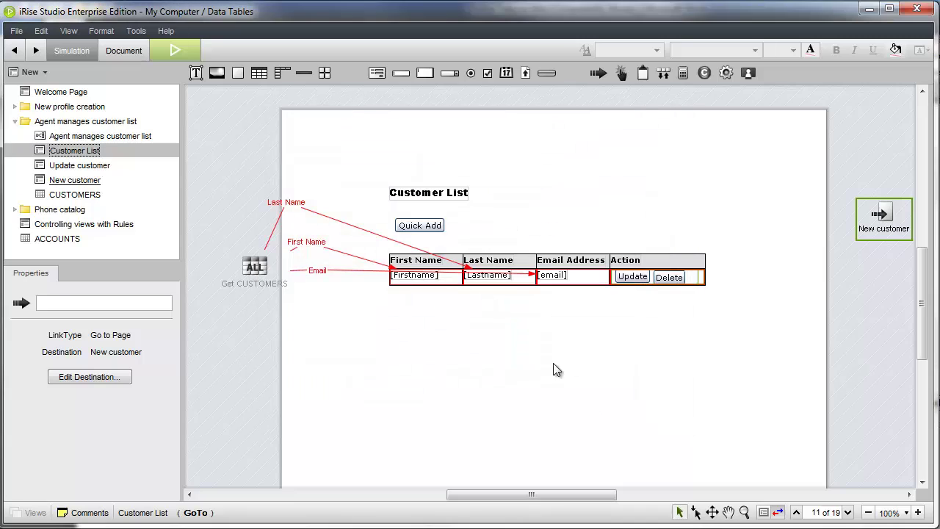
left_click(419, 225)
double_click(881, 214)
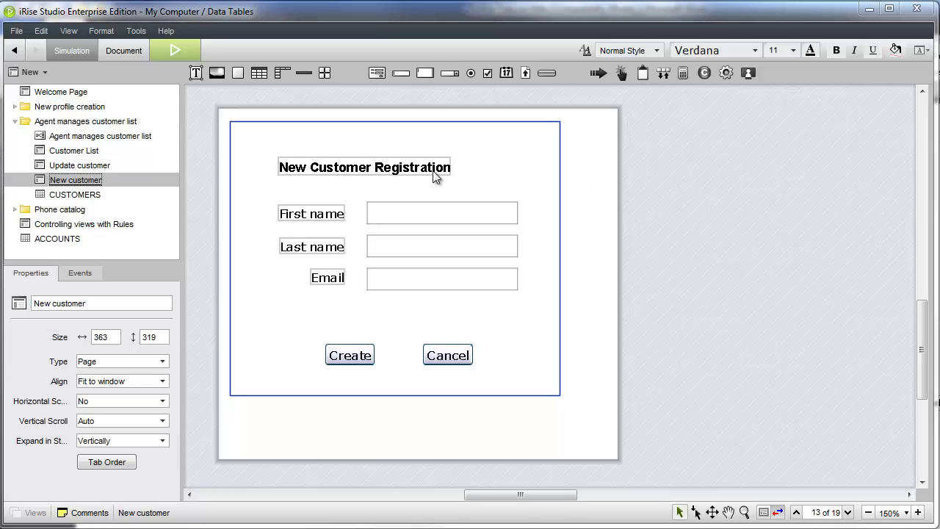
Step: Add a Save Record action for CUSTOMERS to the New customer page
left_click_drag(108, 197, 78, 199)
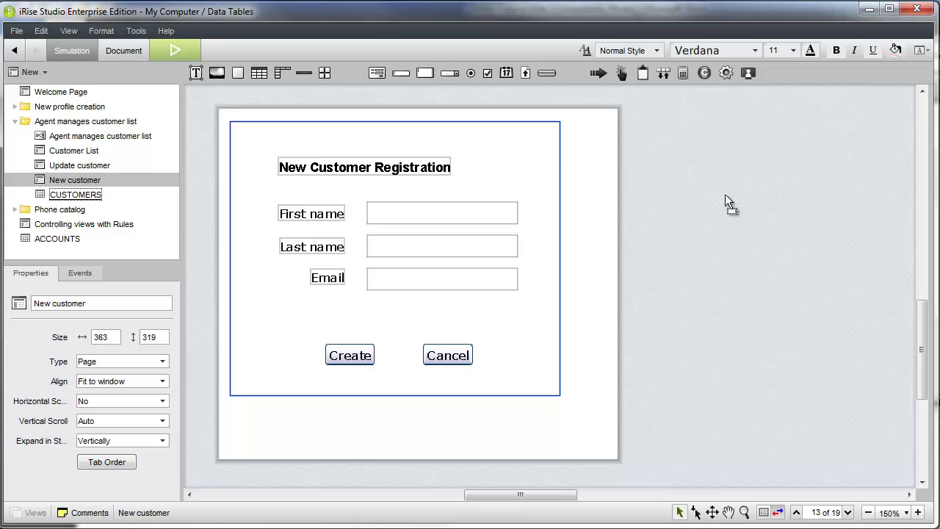
left_click_drag(725, 195, 725, 195)
left_click(746, 249)
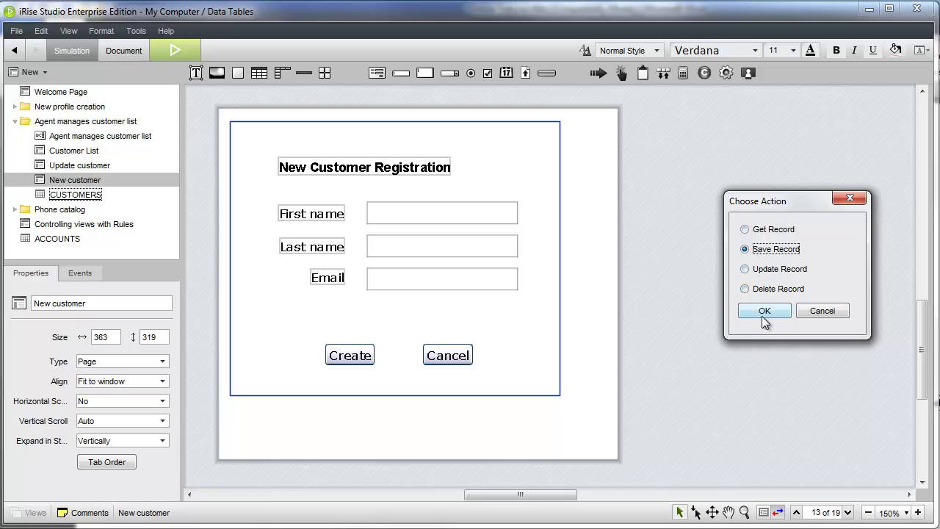
left_click(764, 321)
Step: Send the form's first name, last name and email into CUSTOMERS First Name, Last Name and Email
left_click_drag(560, 256, 742, 229)
left_click(757, 247)
left_click(626, 250)
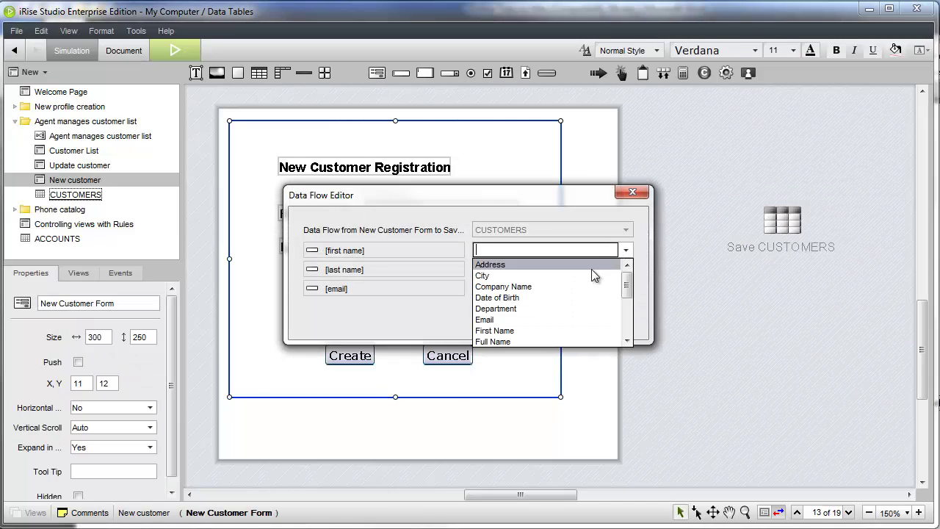
left_click(604, 330)
left_click(626, 269)
scroll(625, 308, "down", 2)
left_click(624, 347)
left_click(626, 288)
left_click(562, 358)
left_click(549, 314)
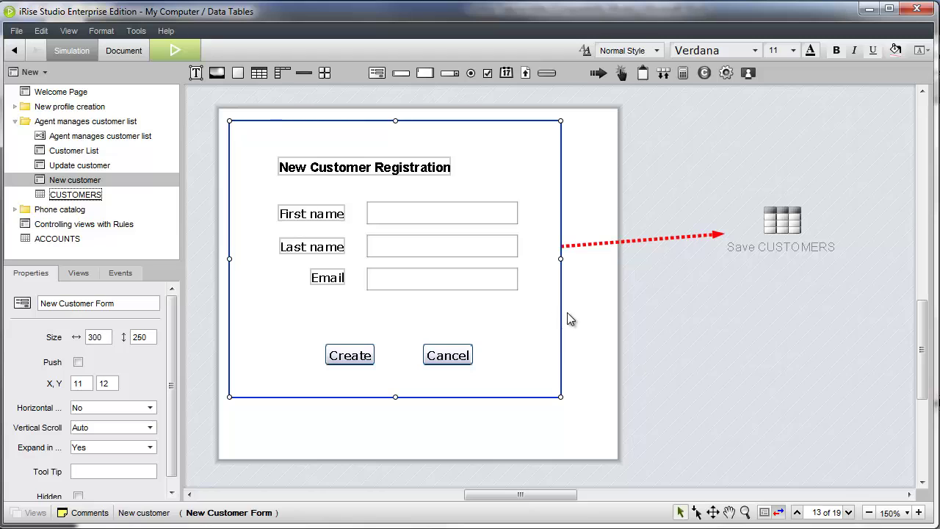
Step: Add a Close window link and make Cancel close the pop-up
left_click(598, 73)
left_click(678, 307)
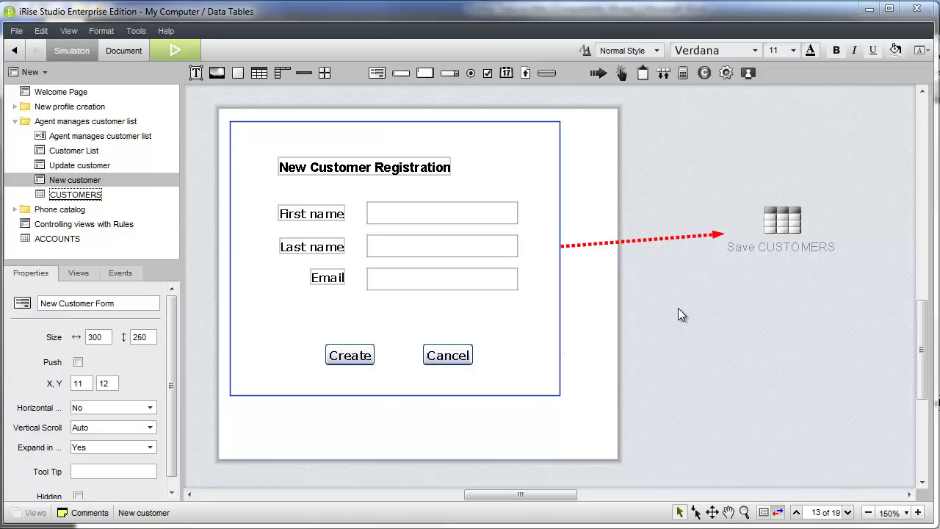
left_click(348, 298)
left_click(414, 225)
left_click(577, 401)
left_click_drag(448, 355, 704, 328)
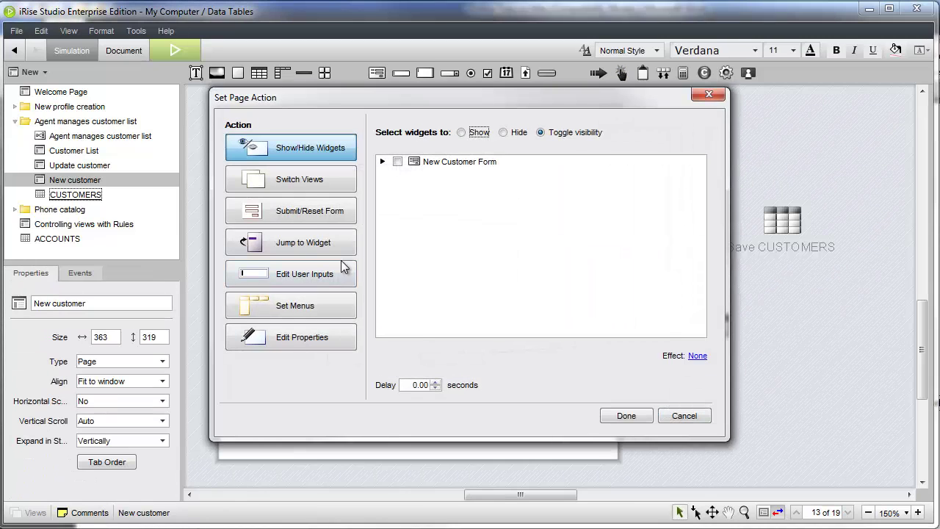
Step: Make the Create button submit the form
left_click(323, 213)
left_click(624, 414)
left_click_drag(363, 348, 699, 419)
Step: Follow Submit form with a Close and Refresh window link
left_click_drag(599, 73, 780, 314)
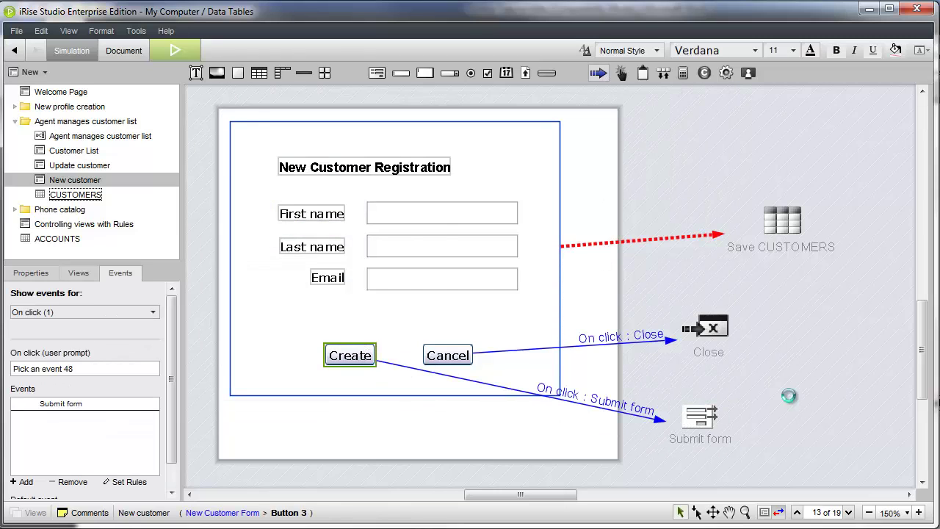
left_click_drag(788, 395, 789, 395)
left_click(329, 294)
left_click(414, 254)
left_click(585, 397)
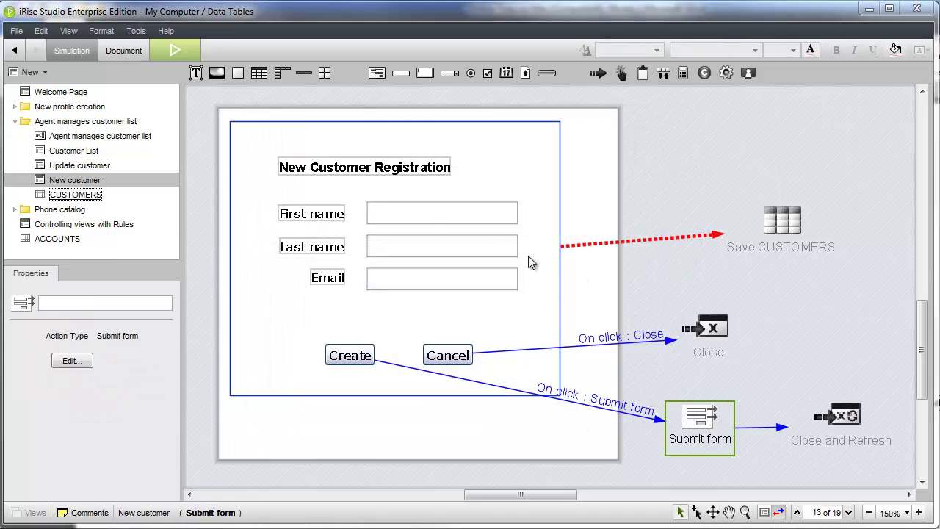
Step: Simulate the Customer List page in the browser and open the Quick Add pop-up
left_click(74, 151)
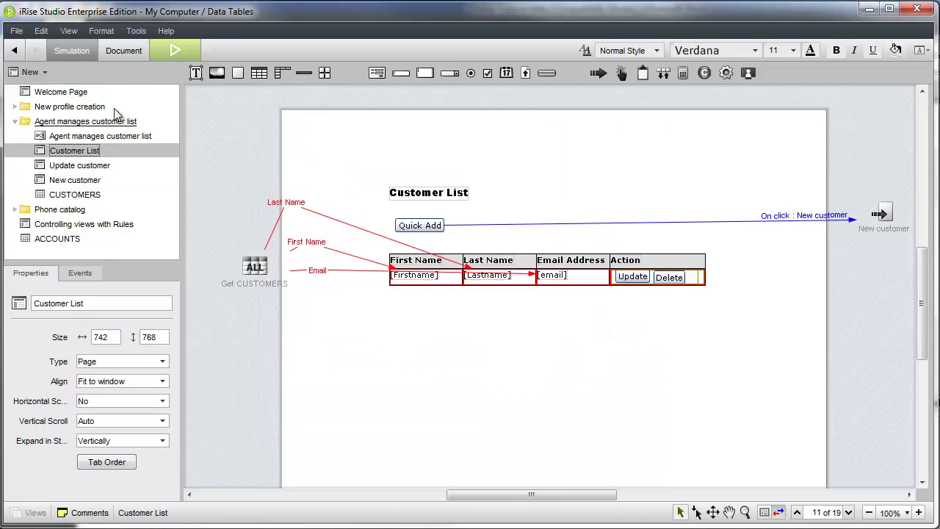
left_click(175, 50)
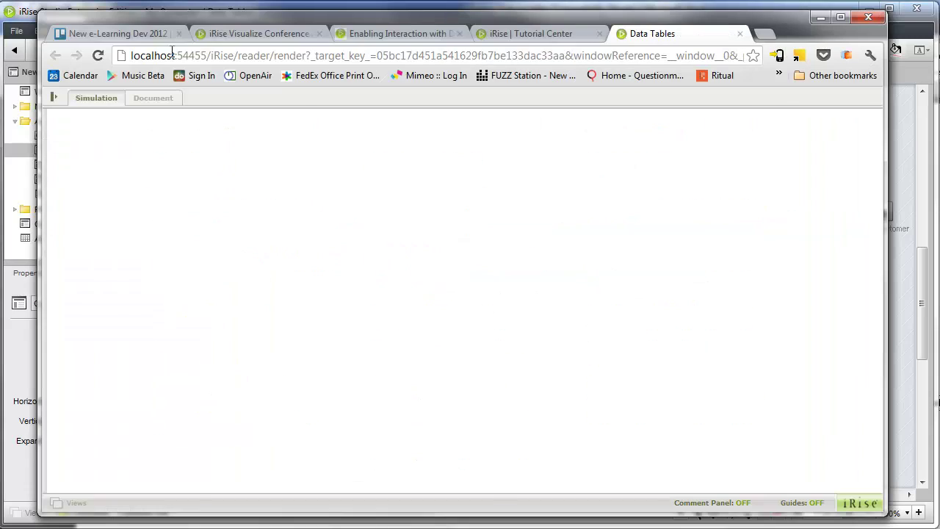
left_click(189, 227)
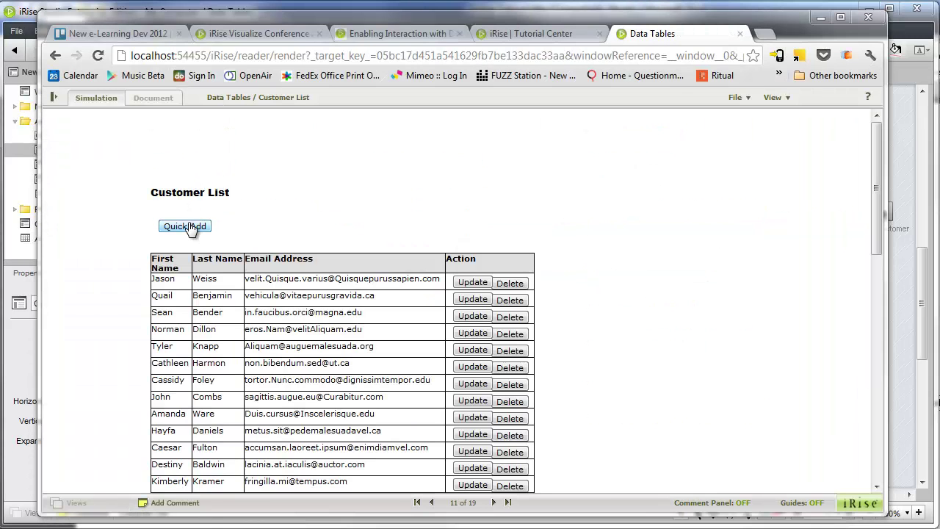
Step: Register a customer's first and last name, check the list's last row, then close the simulation
left_click(566, 325)
key("Tab")
key("Tab")
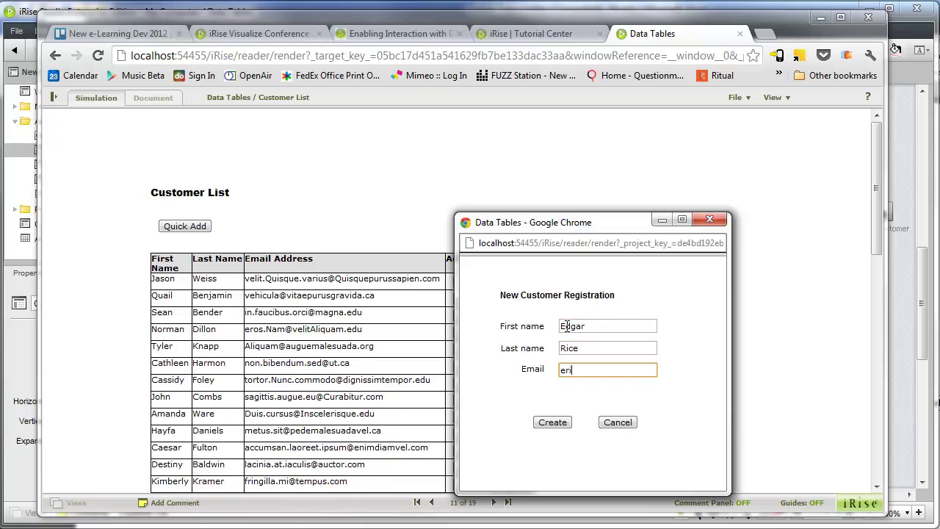
left_click(564, 424)
left_click_drag(875, 245, 861, 471)
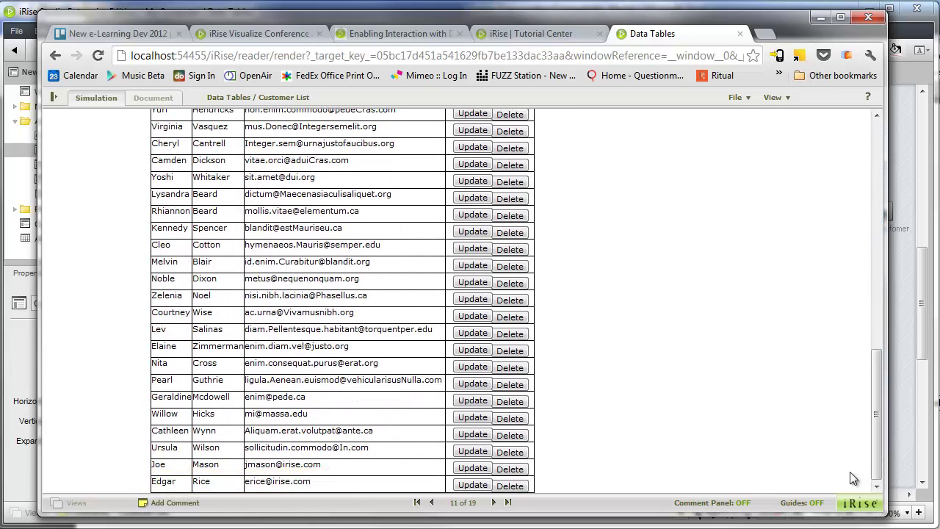
key("alt+F4")
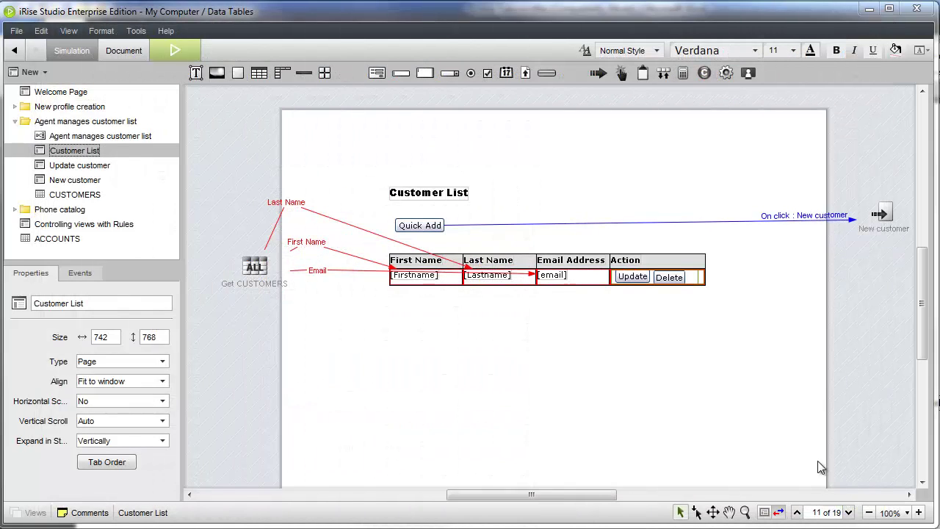
left_click(580, 282)
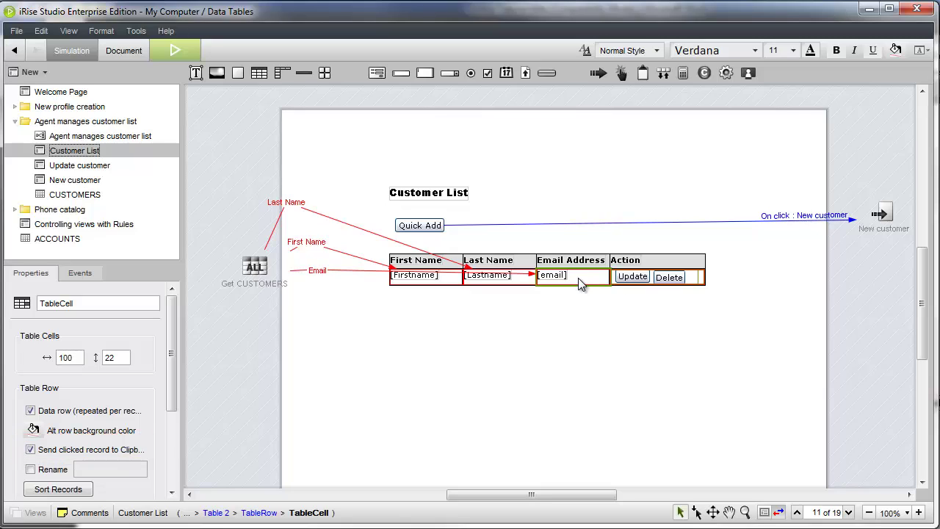
Step: Give the Delete button a Delete Record event on CUSTOMERS for the clipboard record
right_click(670, 277)
mouse_move(707, 286)
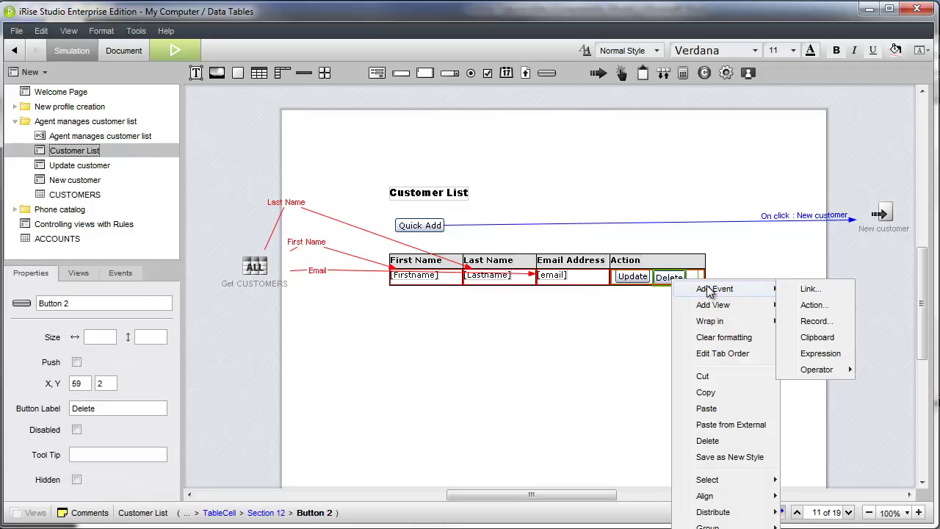
left_click(817, 321)
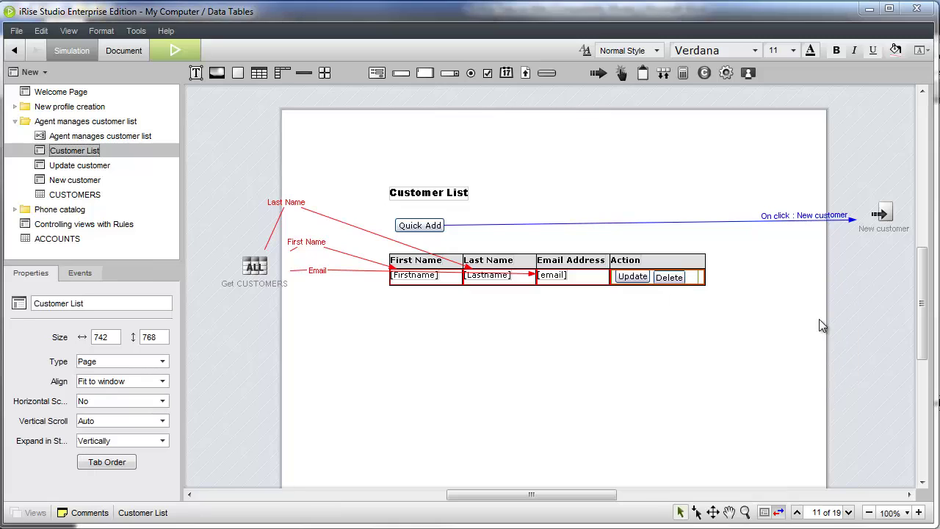
left_click(419, 227)
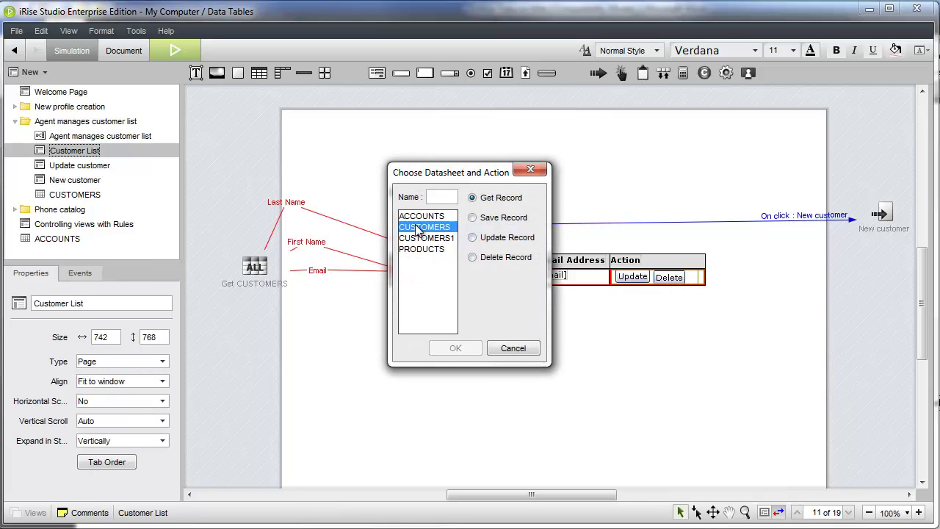
left_click(472, 257)
left_click(454, 348)
left_click_drag(470, 494, 506, 494)
left_click(814, 288)
left_click_drag(813, 288, 736, 280)
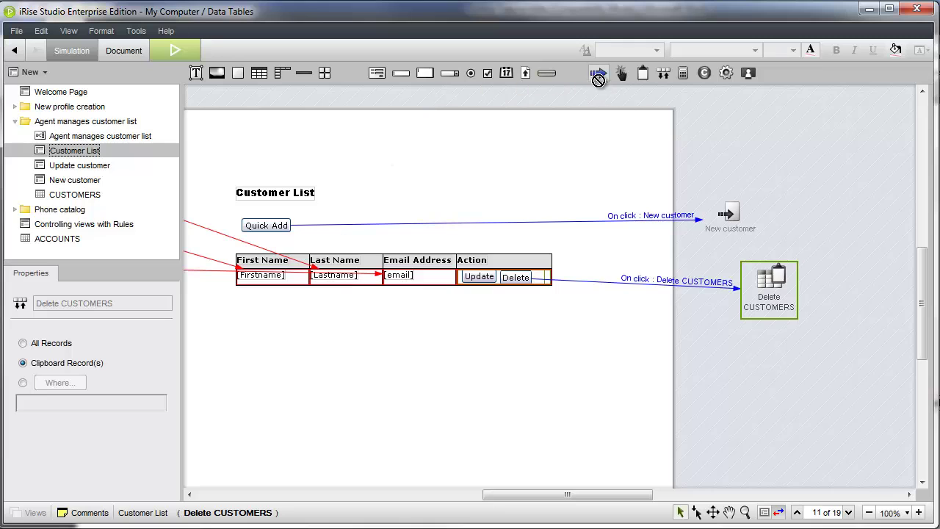
Step: Refresh the browser window after the delete
left_click_drag(826, 315, 830, 317)
left_click(358, 296)
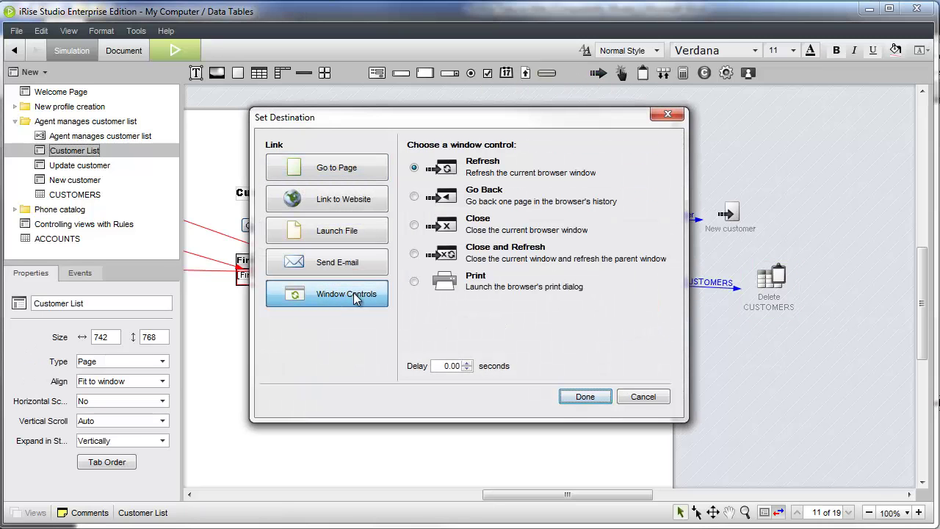
left_click(586, 397)
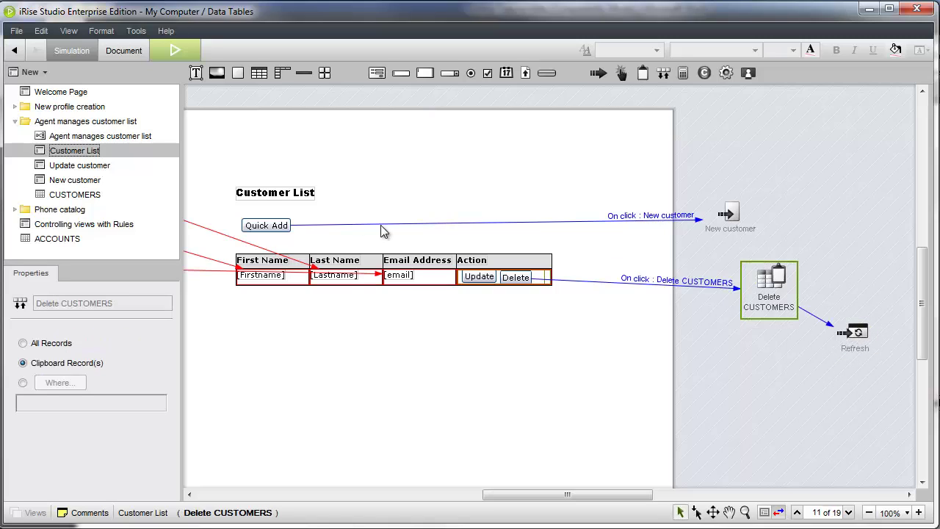
Step: Link the Update button to the Update customer page as a pop-up window, then open that page
left_click_drag(77, 166, 607, 356)
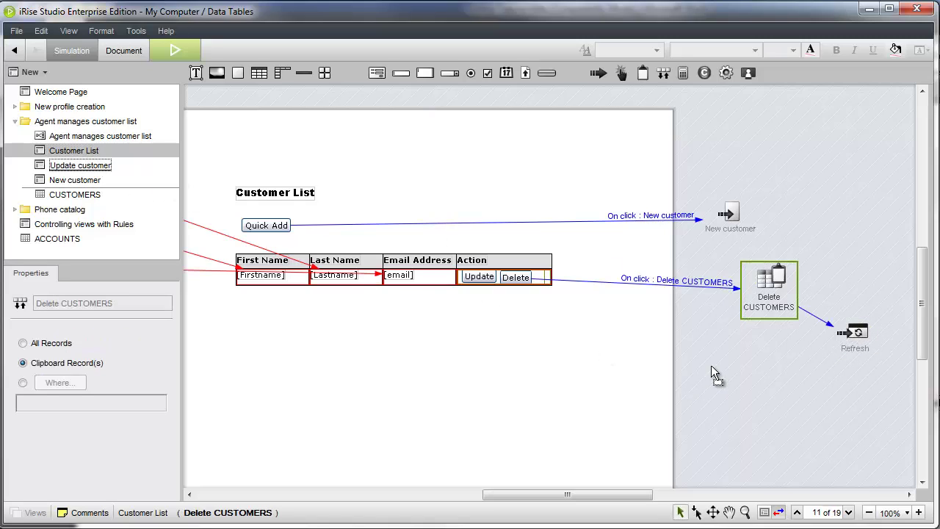
left_click_drag(713, 363, 747, 371)
right_click(753, 370)
left_click(778, 376)
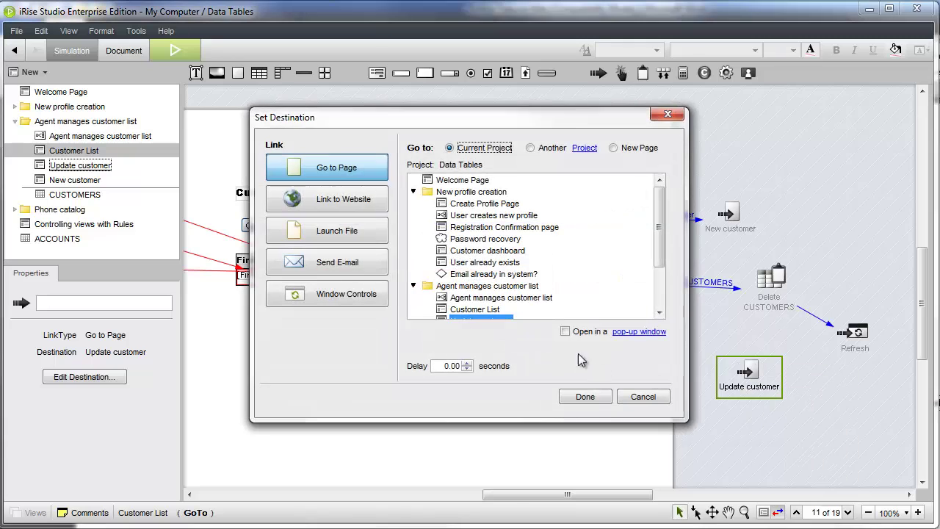
left_click(565, 331)
left_click(585, 397)
left_click(479, 277)
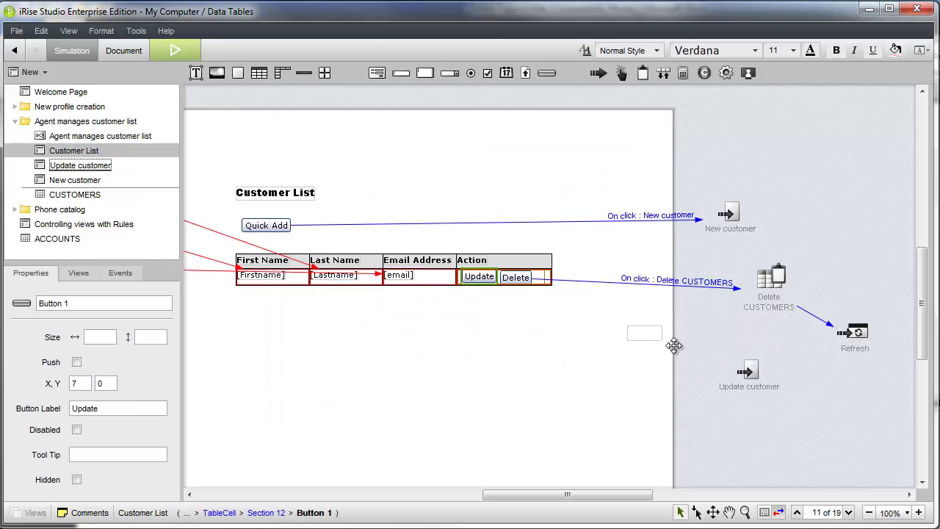
double_click(748, 371)
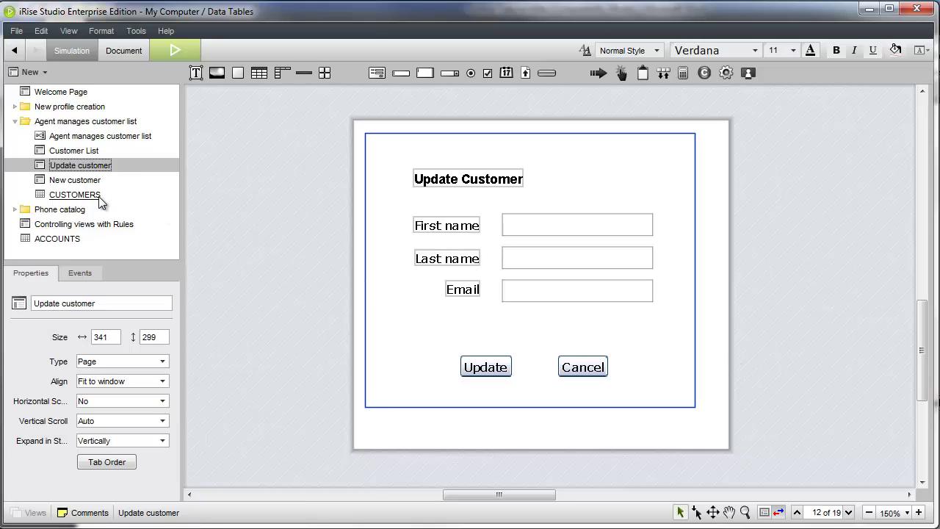
Step: Add a Get Record action on CUSTOMERS limited to the clipboard record
left_click_drag(100, 201, 261, 238)
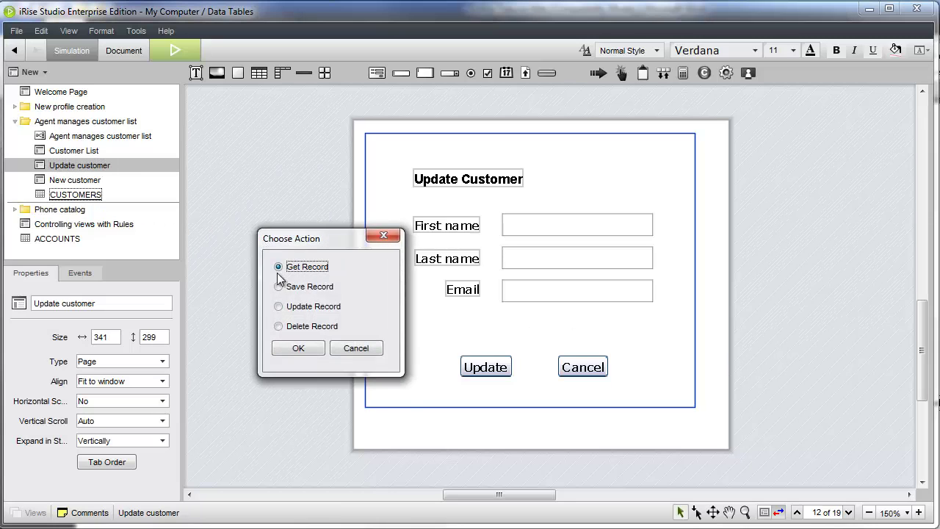
left_click(298, 348)
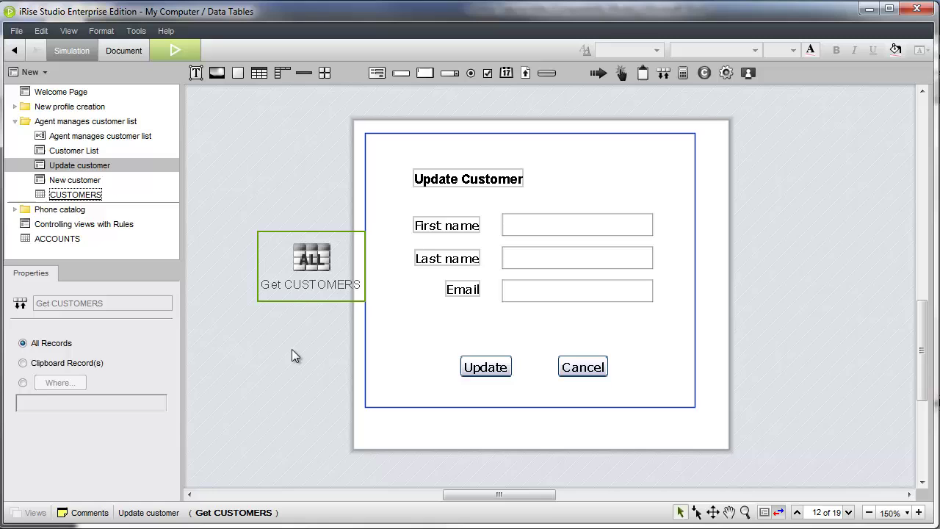
left_click(24, 363)
Step: Fill the form's first name, last name and email boxes from First Name, Last Name and Email
left_click_drag(321, 263, 395, 300)
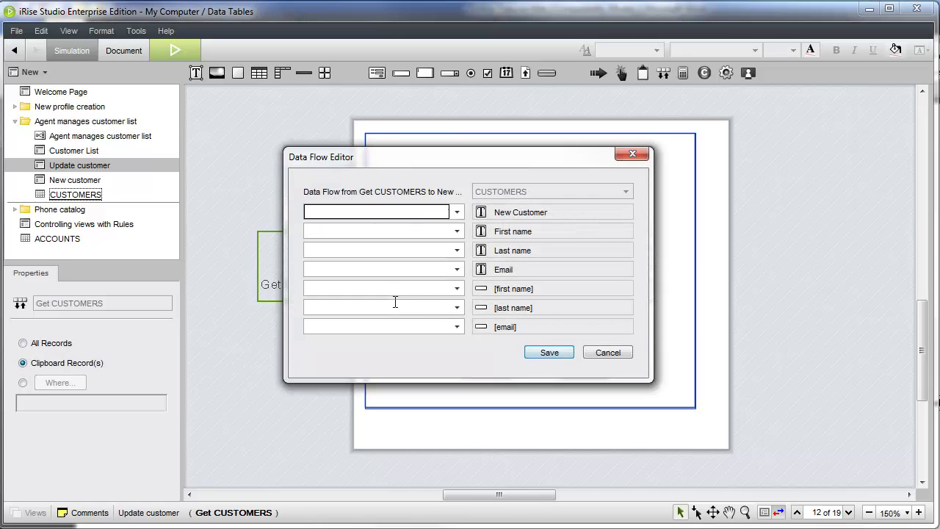
left_click(457, 287)
left_click(393, 365)
left_click(457, 307)
left_click_drag(457, 329, 457, 359)
left_click(419, 387)
left_click(457, 326)
left_click(391, 397)
left_click(549, 352)
left_click_drag(312, 265, 270, 262)
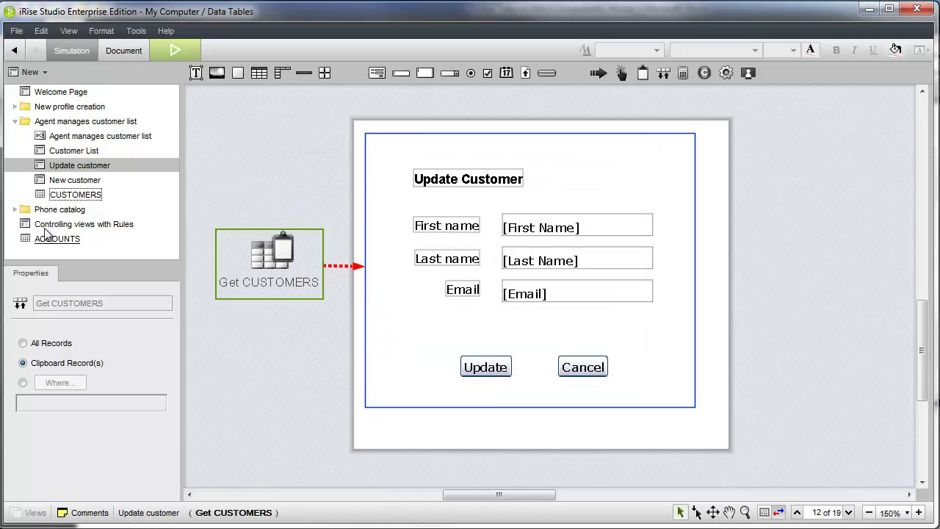
Step: Add an Update Record action for CUSTOMERS to the Update customer page
left_click_drag(78, 196, 682, 235)
left_click_drag(799, 211, 800, 211)
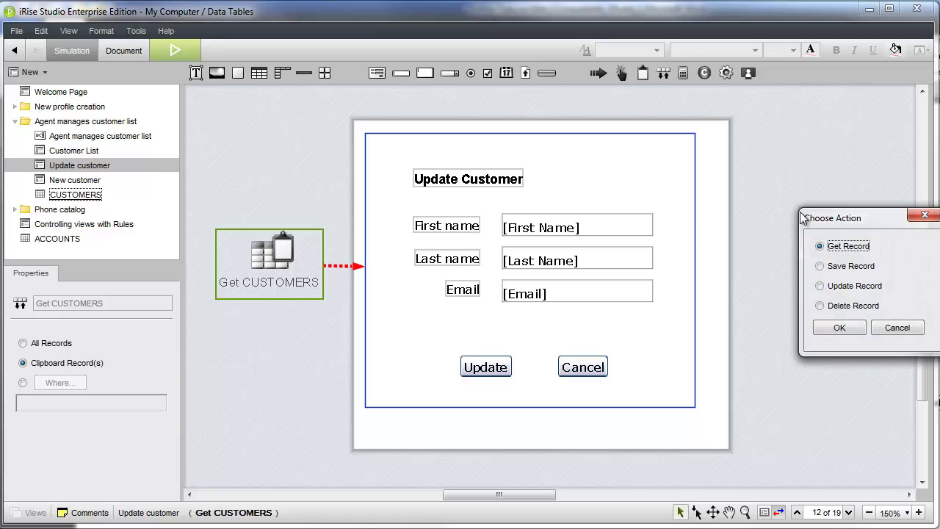
left_click(834, 286)
left_click(835, 326)
Step: Send the form's first name, last name and email into CUSTOMERS First Name, Last Name and Email
left_click_drag(682, 301, 846, 257)
left_click(860, 330)
left_click(625, 250)
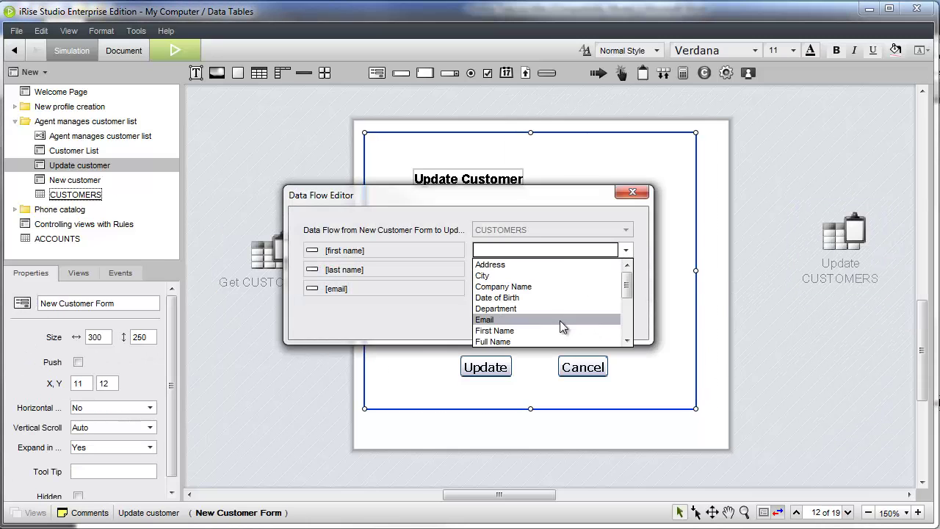
left_click(494, 330)
left_click(626, 269)
scroll(622, 315, "down", 2)
left_click(608, 330)
left_click(625, 288)
left_click(558, 357)
left_click(552, 315)
Step: Add a Close window link and make Cancel close the window
left_click(598, 72)
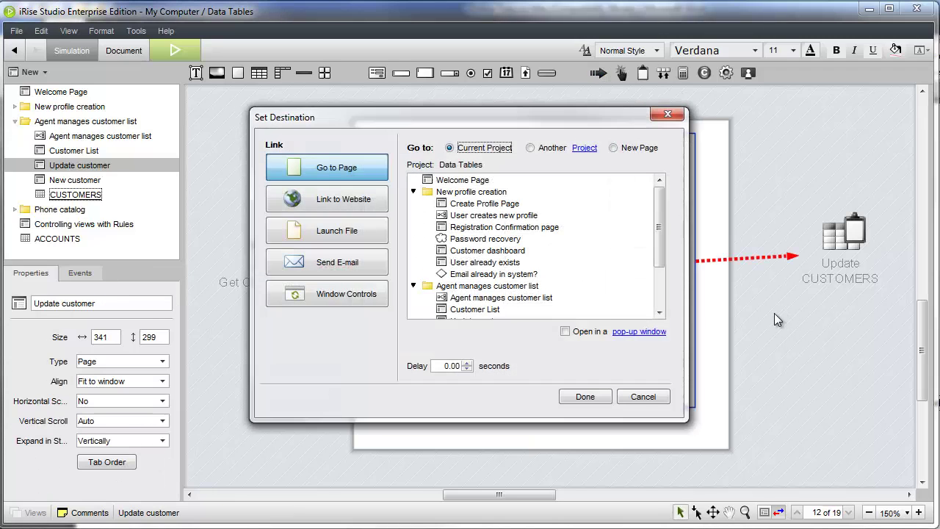
left_click(346, 293)
left_click(422, 220)
left_click(585, 396)
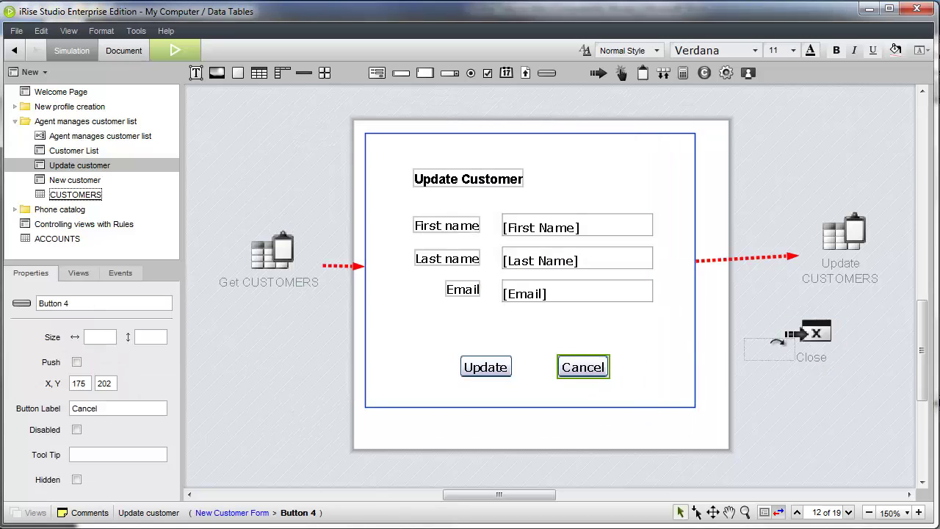
double_click(685, 198)
Step: Make the form's Update button submit the form
left_click(314, 214)
left_click(626, 416)
left_click(485, 366)
left_click_drag(485, 367, 809, 419)
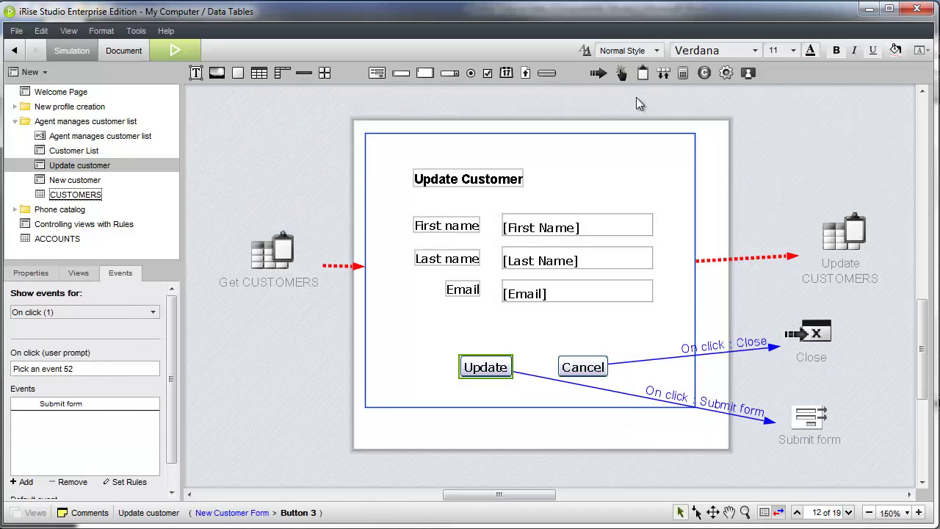
Step: Follow Submit form with a Close and Refresh window link
left_click(871, 384)
left_click(367, 297)
left_click(422, 255)
left_click(580, 395)
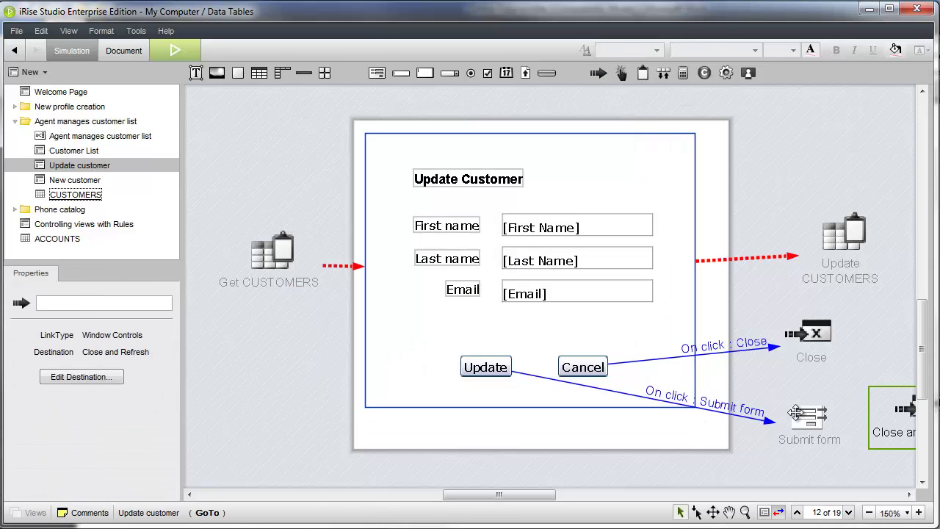
left_click(797, 413)
Step: Reopen the Customer List page, simulate it in Chrome, and delete the first two customers
double_click(73, 151)
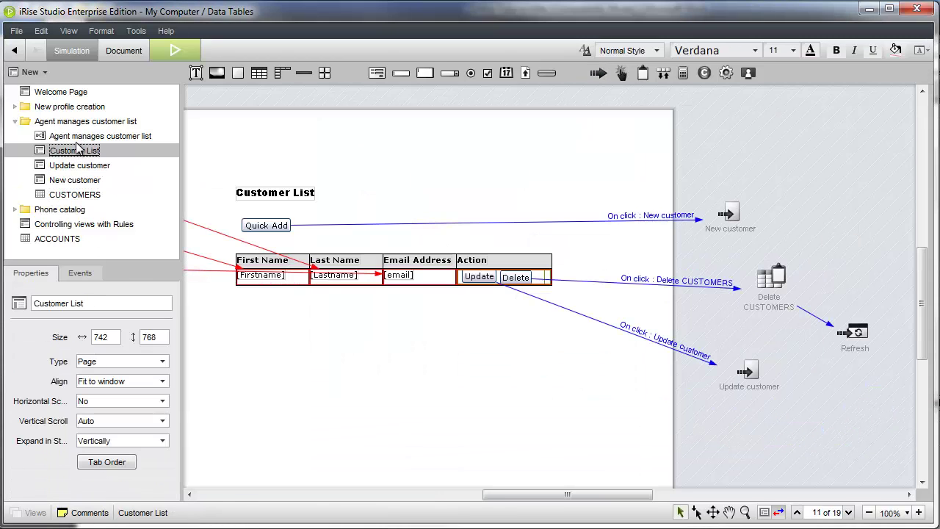
left_click(177, 50)
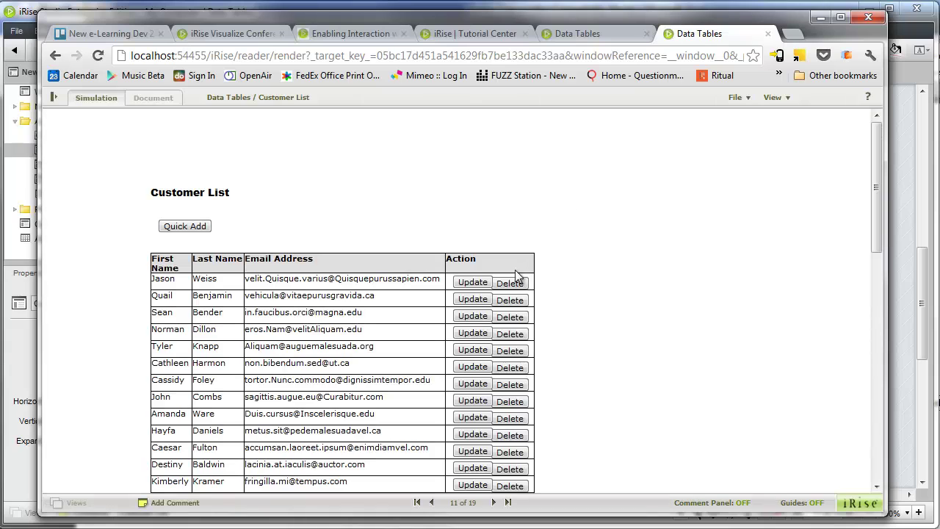
left_click(510, 283)
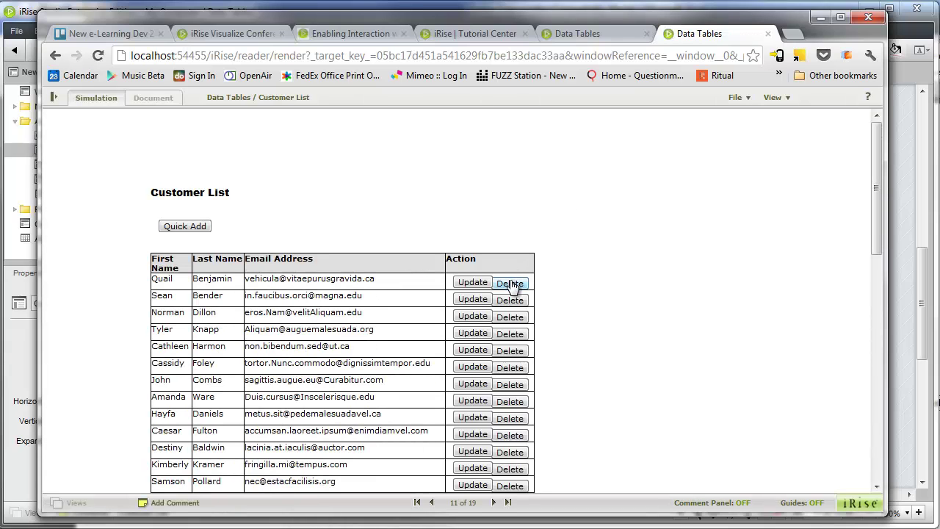
left_click(511, 283)
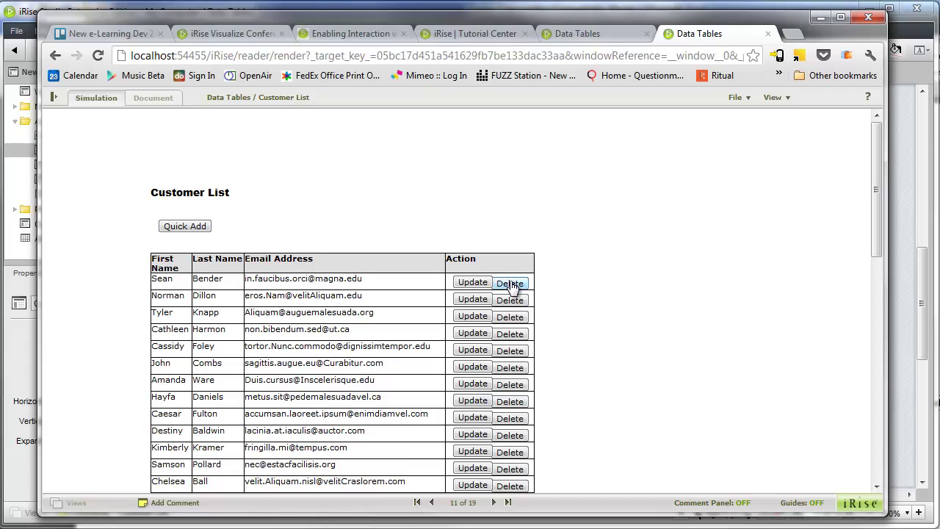
Step: Replace the top customer's first name with the new name through the Update form and save it
left_click(473, 283)
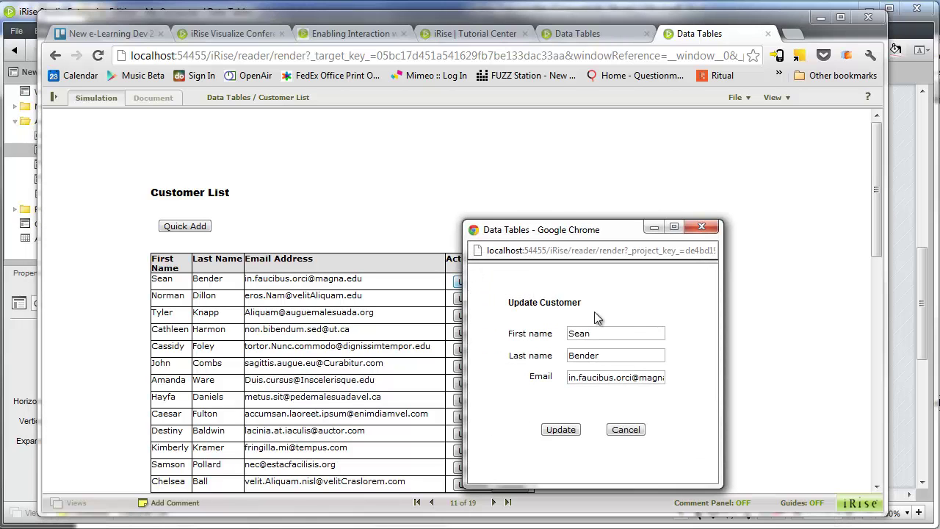
double_click(614, 334)
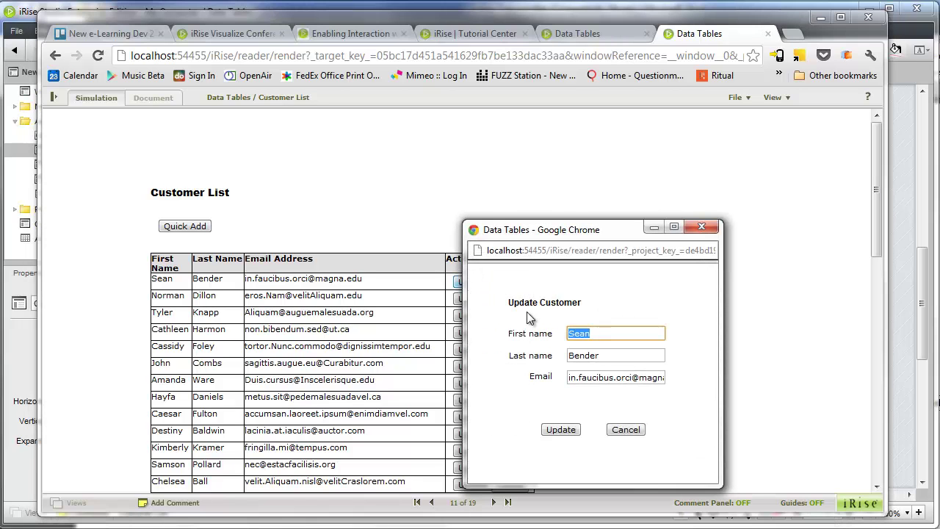
type("Shau")
left_click(556, 430)
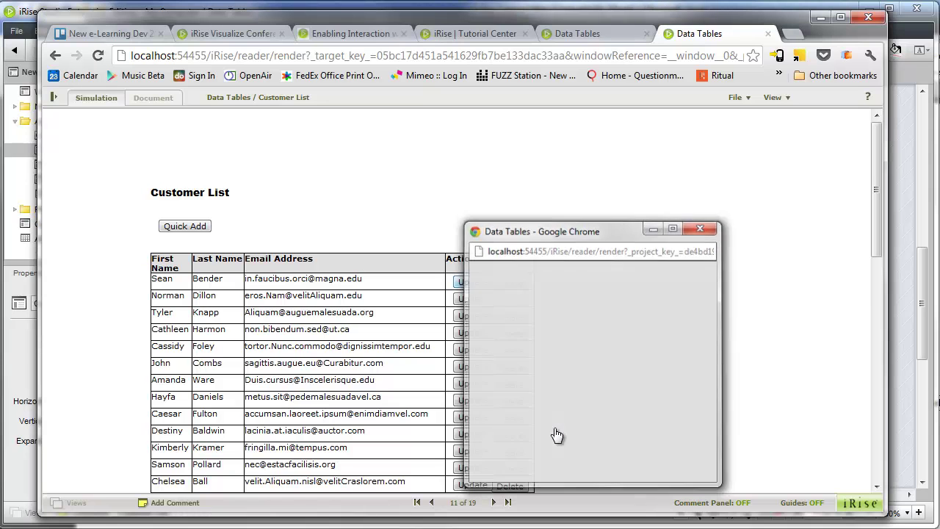